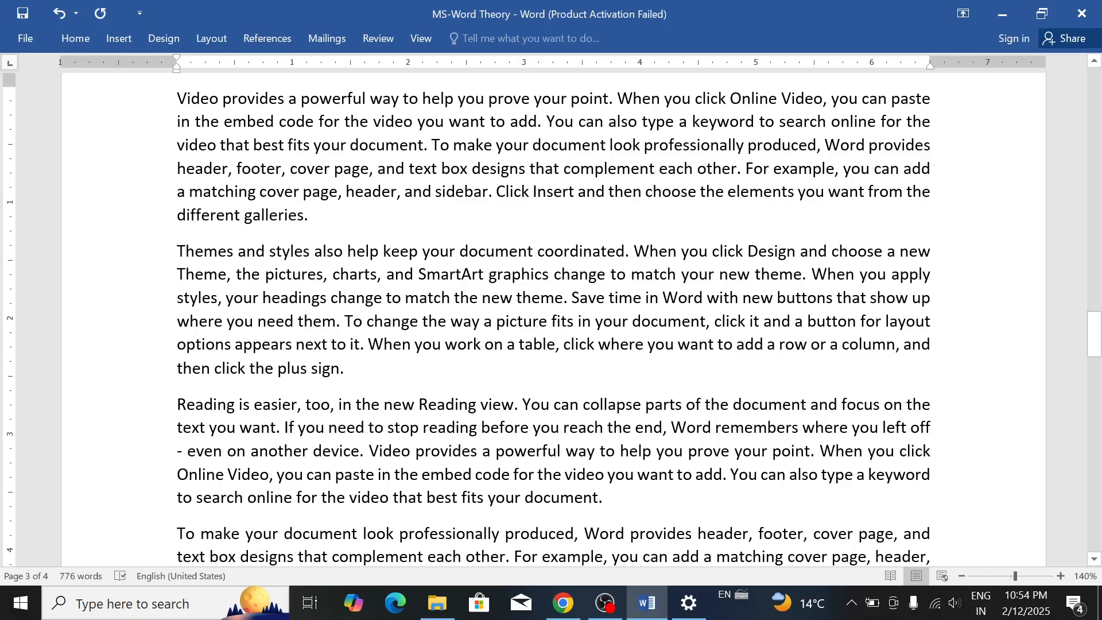
Step: Cut the paragraph beginning "Video provides a powerful way" from the start of page 3
{"action": "left_click_drag", "start_coordinate": [176, 98], "coordinate": [320, 230]}
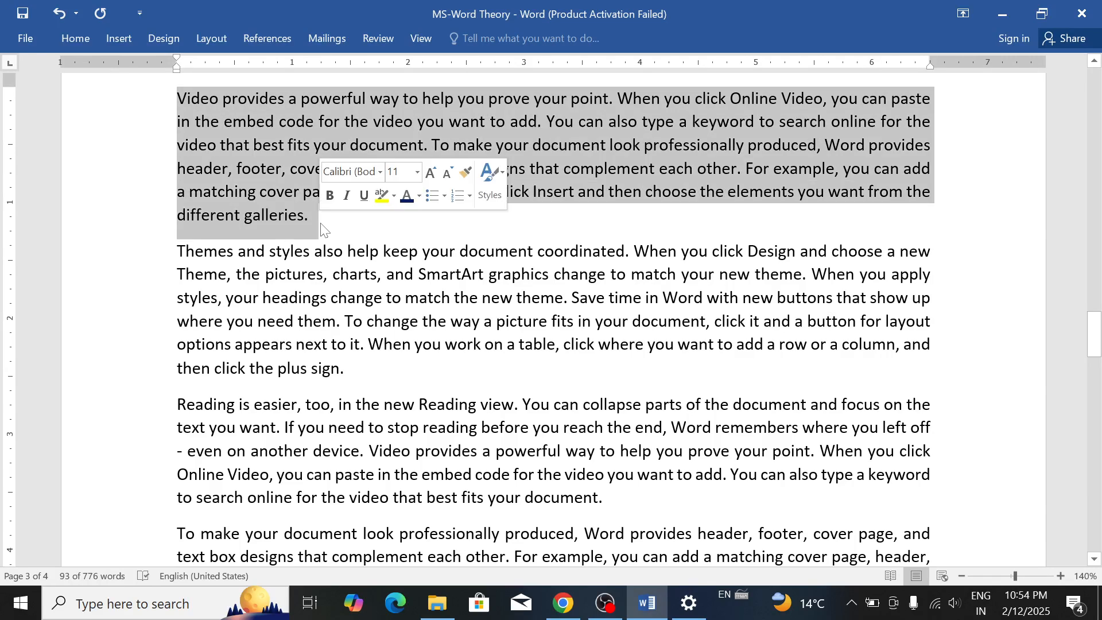
{"action": "right_click", "coordinate": [257, 143]}
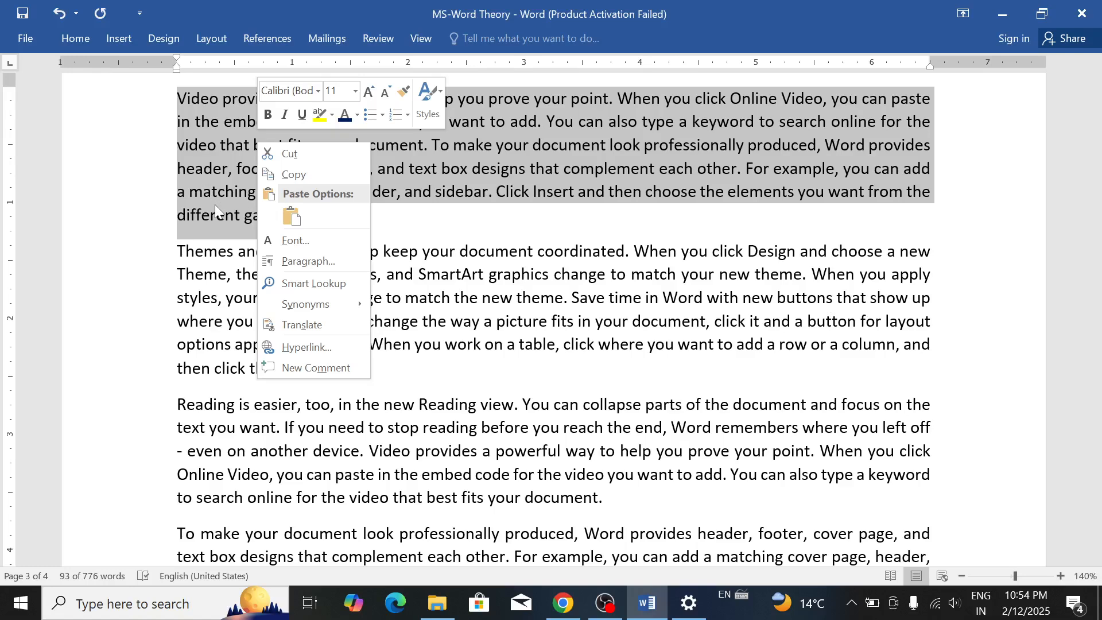
{"action": "key", "text": "Escape"}
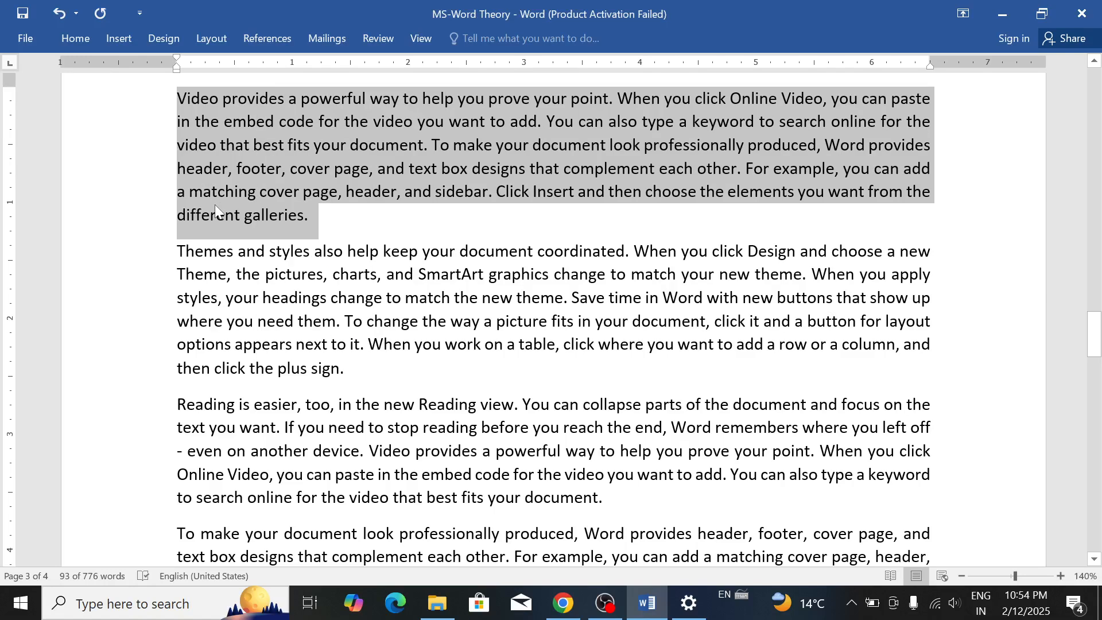
{"action": "left_click", "coordinate": [71, 41]}
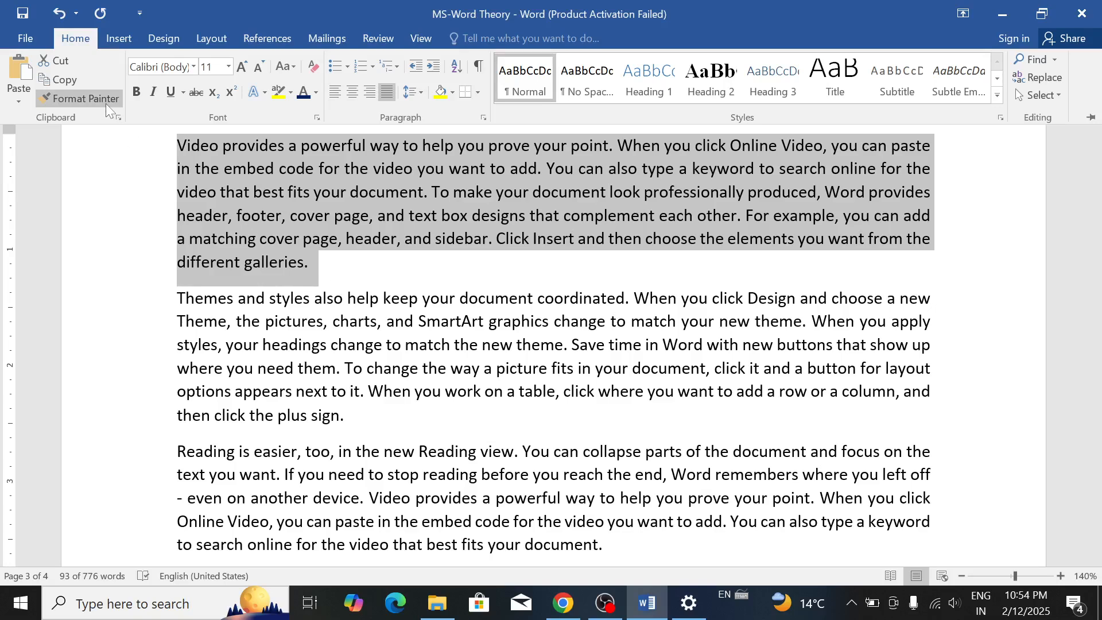
{"action": "left_click", "coordinate": [61, 58]}
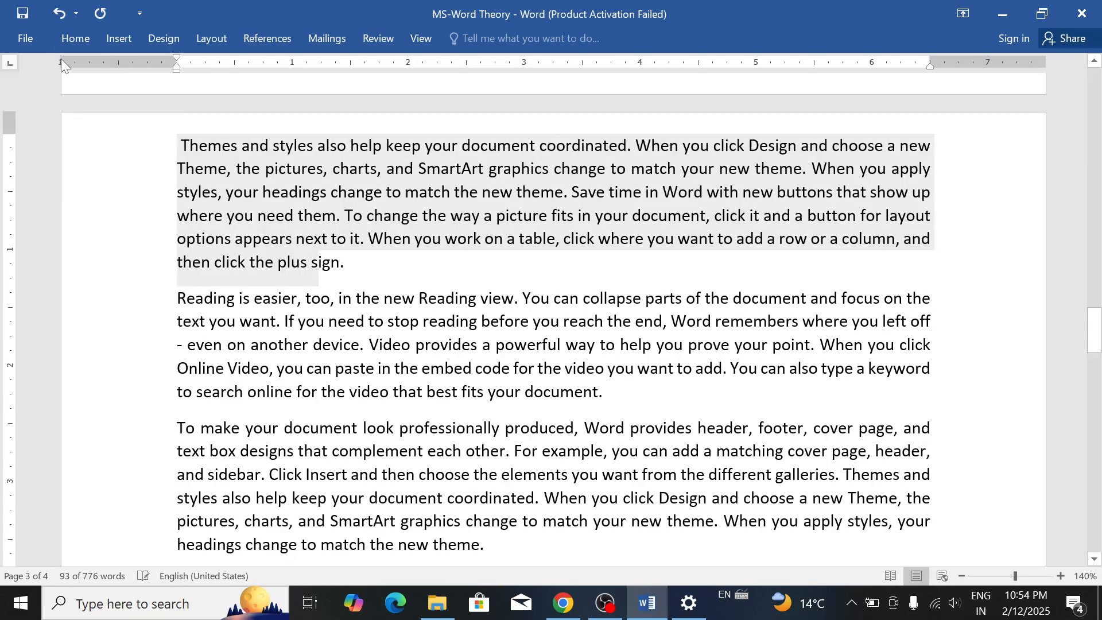
Step: Paste the cut paragraph on a new line below the paragraph beginning "Reading is easier" and select the pasted text
{"action": "scroll", "coordinate": [216, 168], "scroll_direction": "up", "scroll_amount": 1}
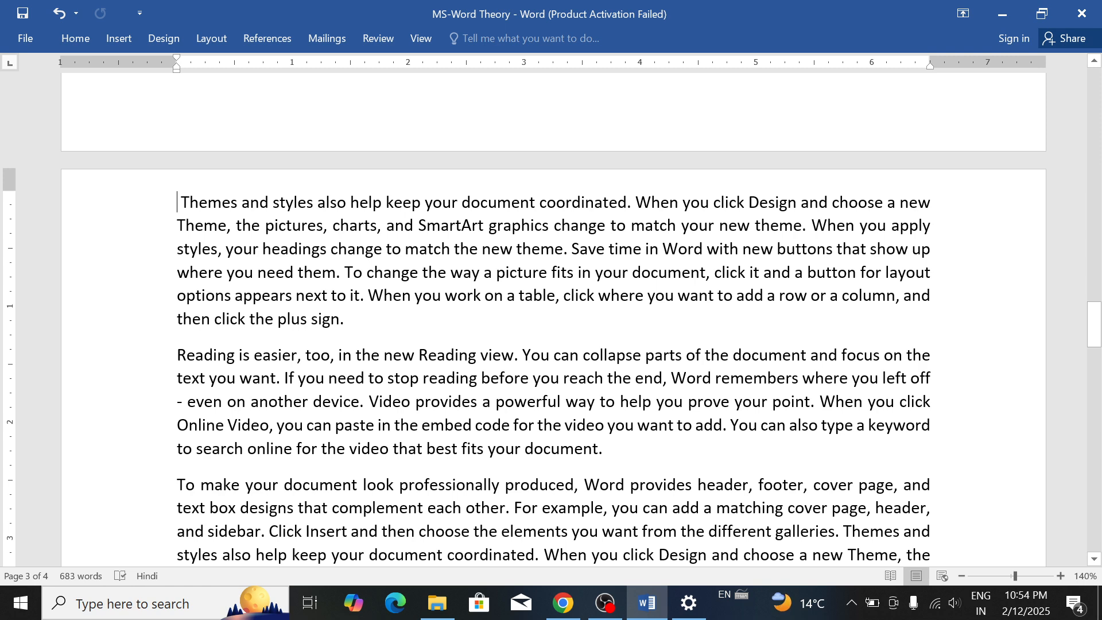
{"action": "left_click", "coordinate": [604, 448]}
{"action": "key", "text": "Return"}
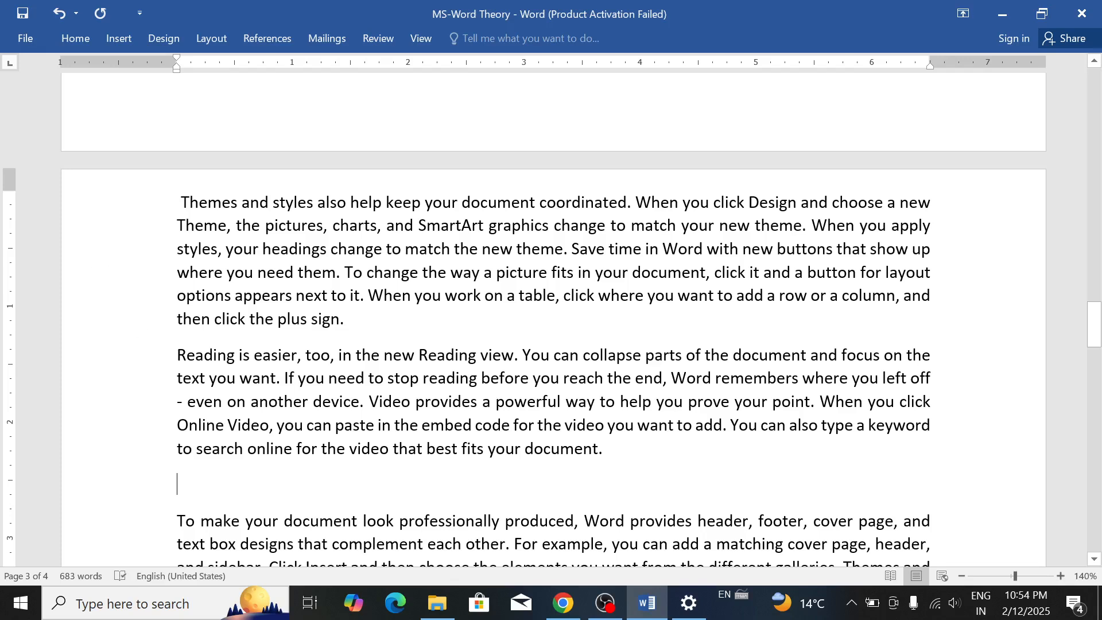
{"action": "right_click", "coordinate": [187, 486]}
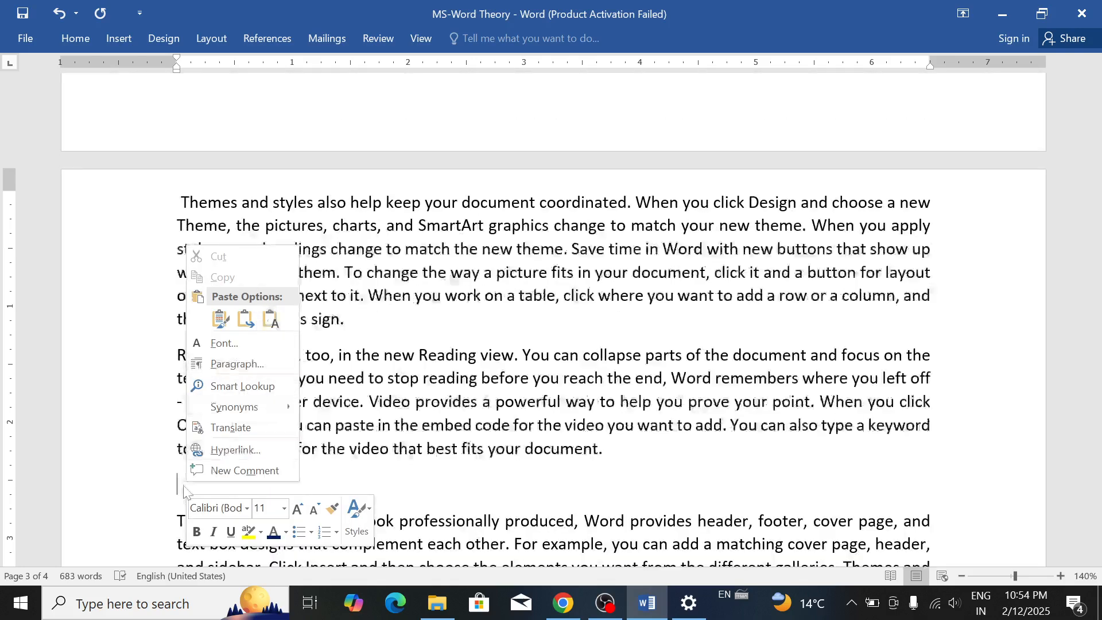
{"action": "key", "text": "Escape"}
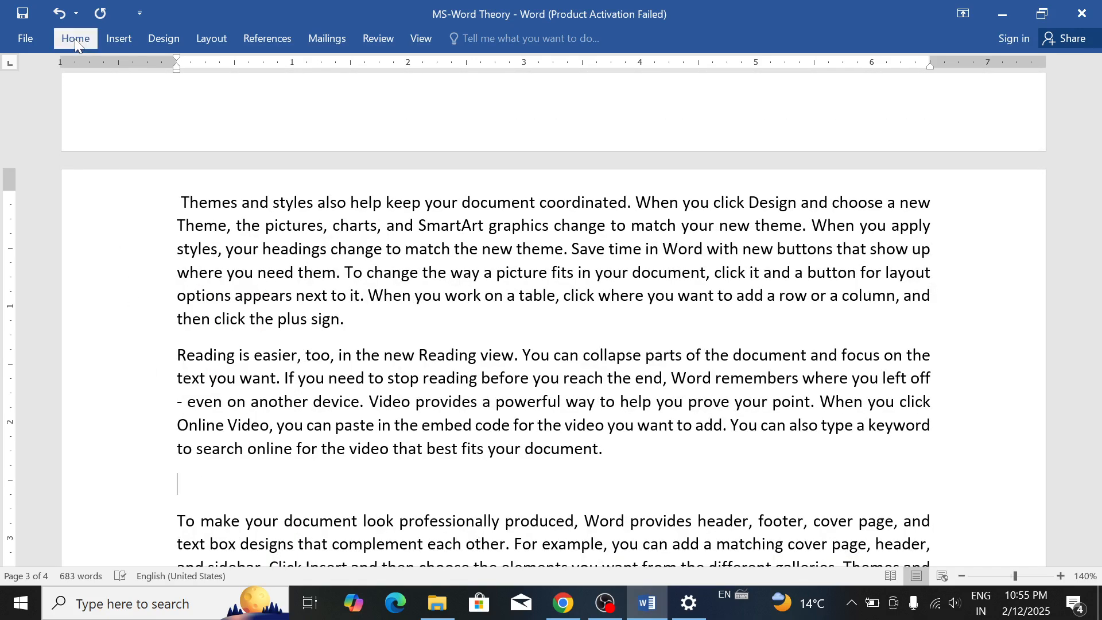
{"action": "left_click", "coordinate": [75, 38]}
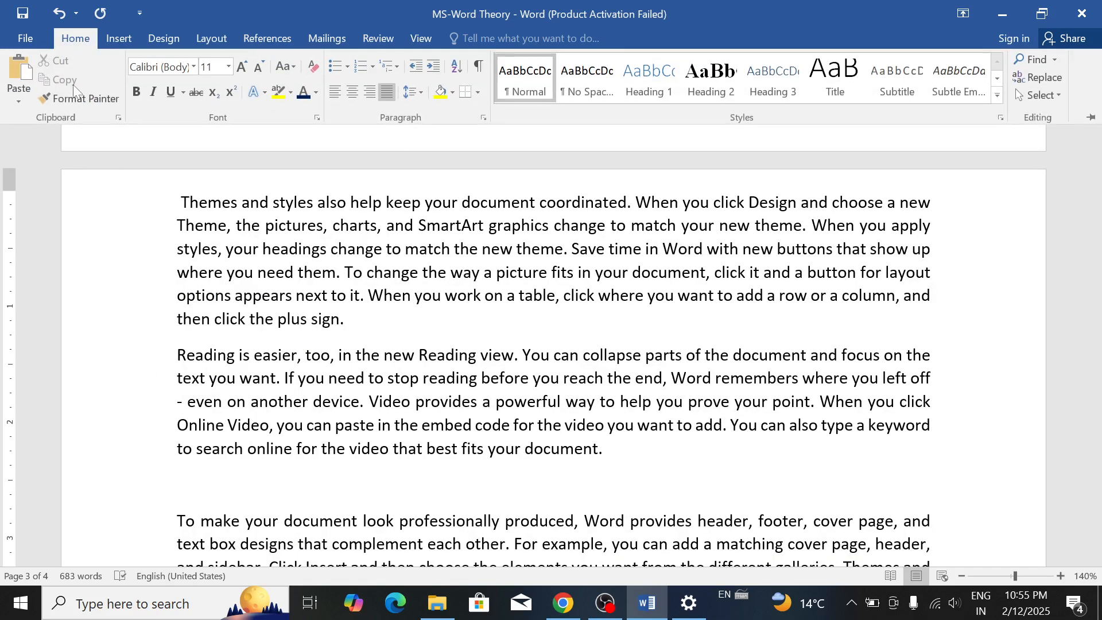
{"action": "left_click", "coordinate": [18, 67]}
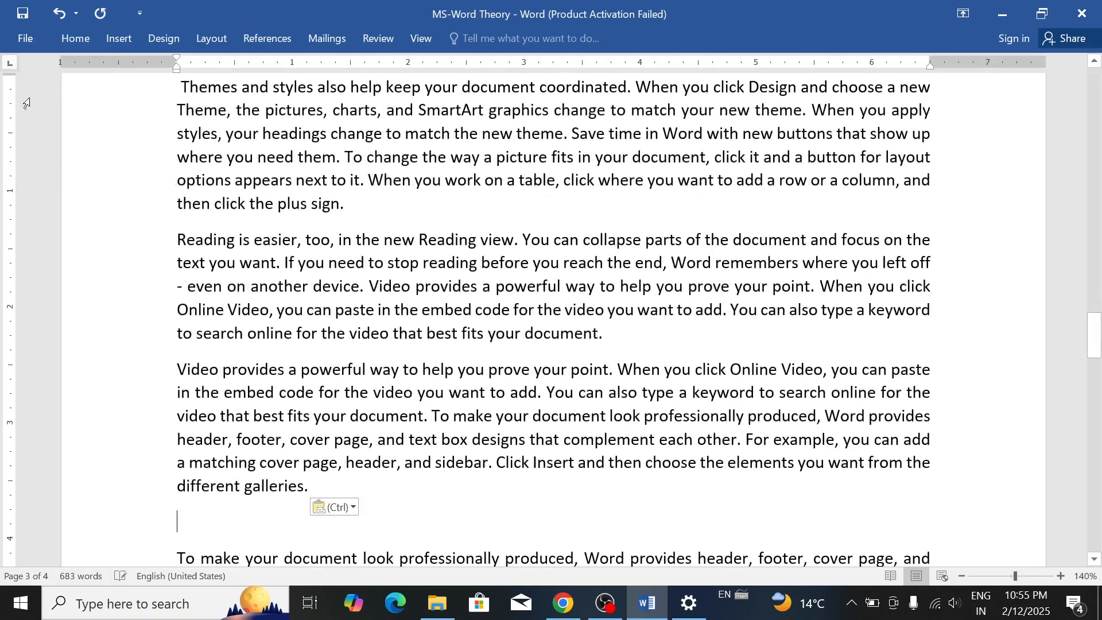
{"action": "left_click_drag", "start_coordinate": [177, 369], "coordinate": [316, 486]}
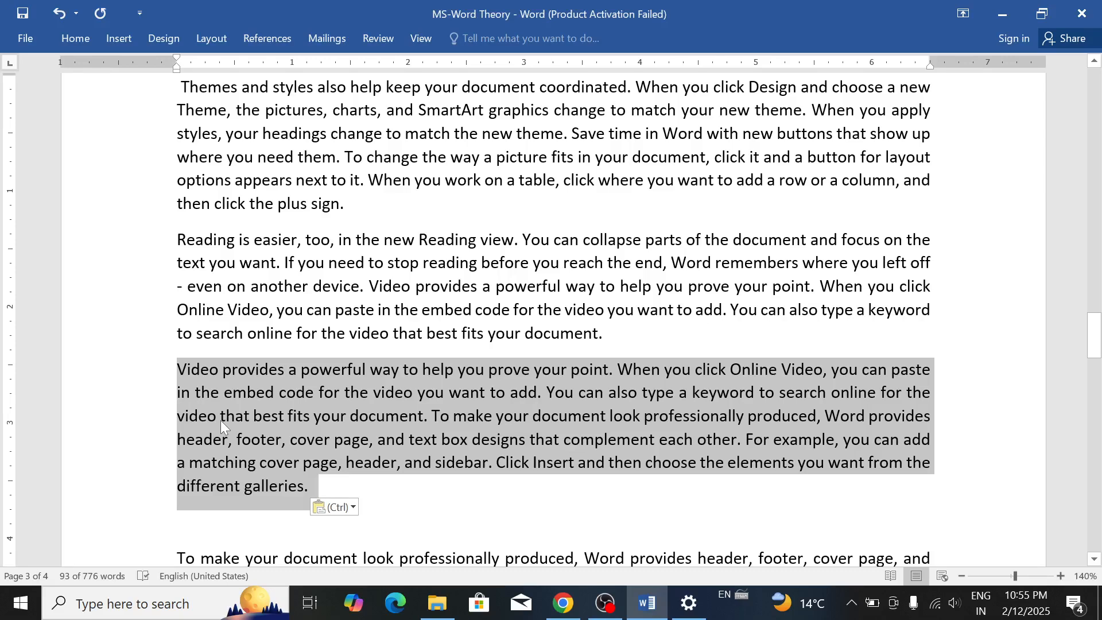
Step: Copy the word "document" from the phrase "keep your document coordinated" in the last paragraph on page 3
{"action": "scroll", "coordinate": [220, 420], "scroll_direction": "down", "scroll_amount": 4}
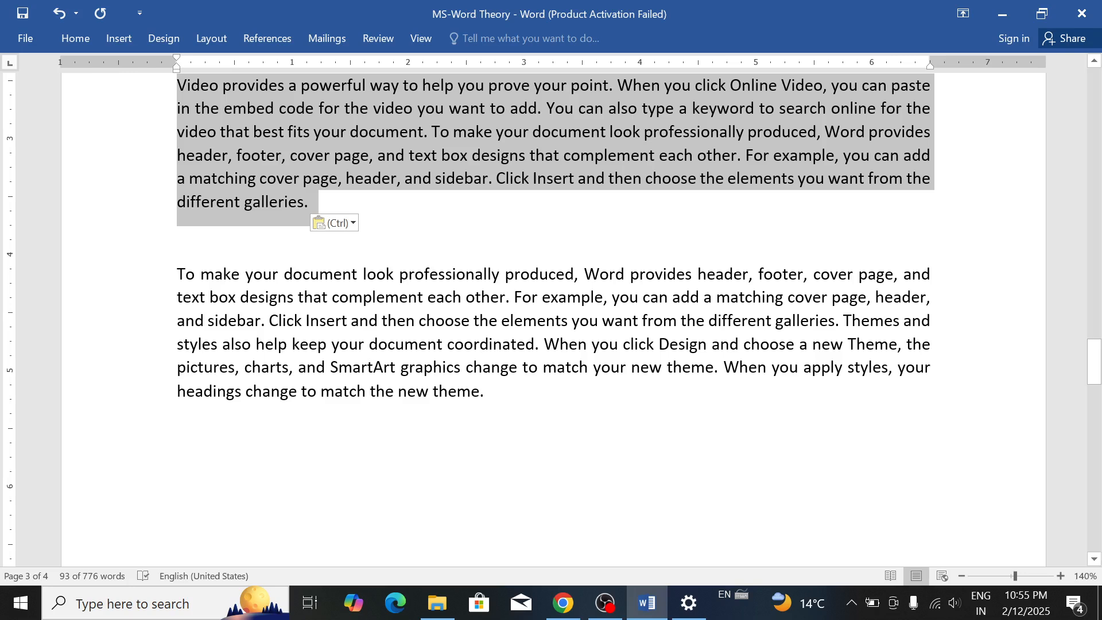
{"action": "left_click_drag", "start_coordinate": [368, 344], "coordinate": [443, 344]}
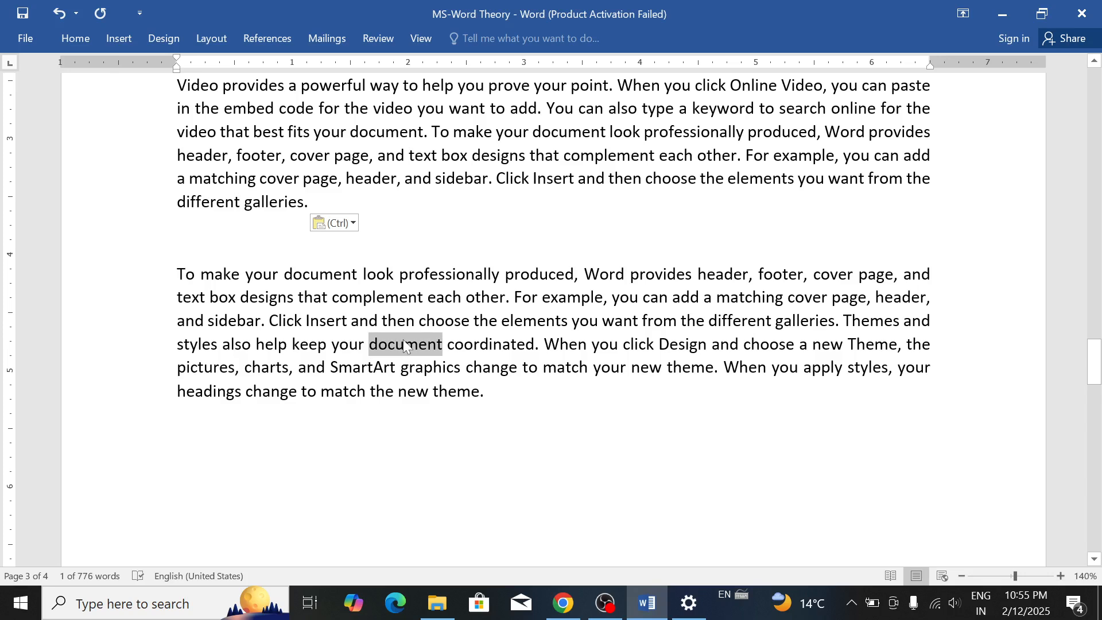
{"action": "left_click", "coordinate": [74, 40]}
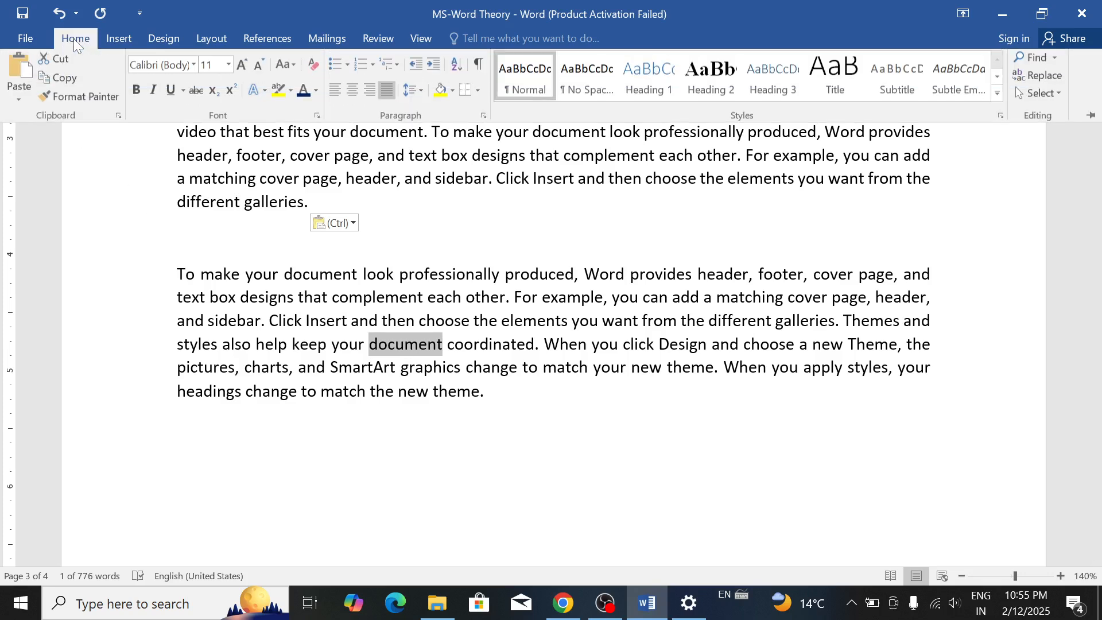
{"action": "left_click", "coordinate": [64, 79]}
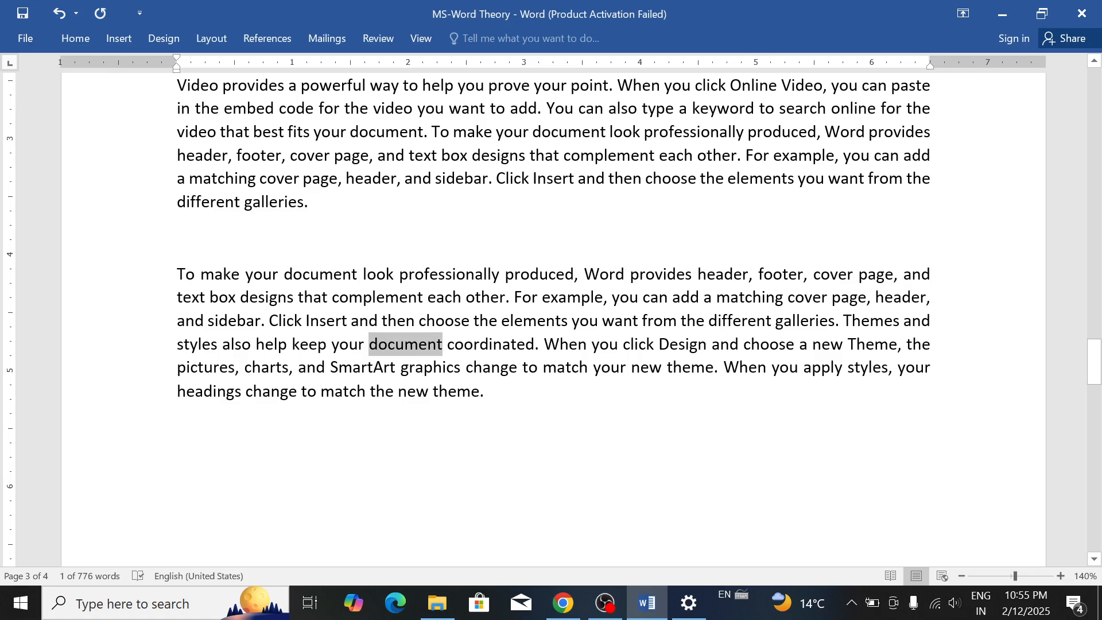
Step: Start a new paragraph after the last one, enter "KJSHGSD GSDLGSD Ggljhsfg sglksdg dlgsdgsdgsdklgd gdklg" and paste the copied word "document"
{"action": "left_click", "coordinate": [485, 391]}
{"action": "key", "text": "Return"}
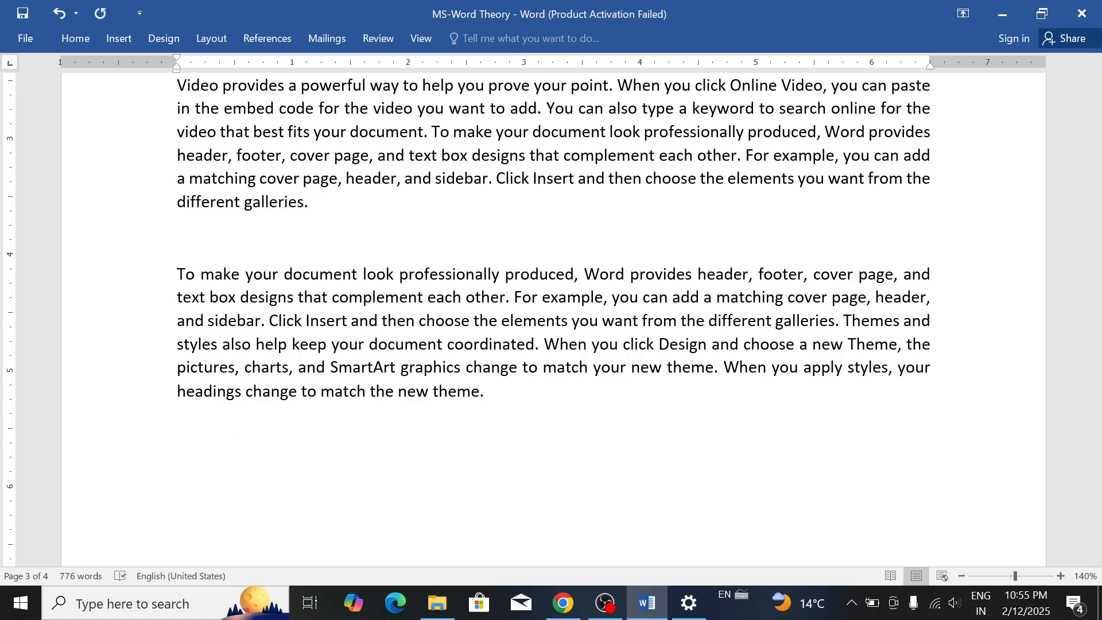
{"action": "type", "text": "KJSHGSD GSDLGSD Ggljhsf"}
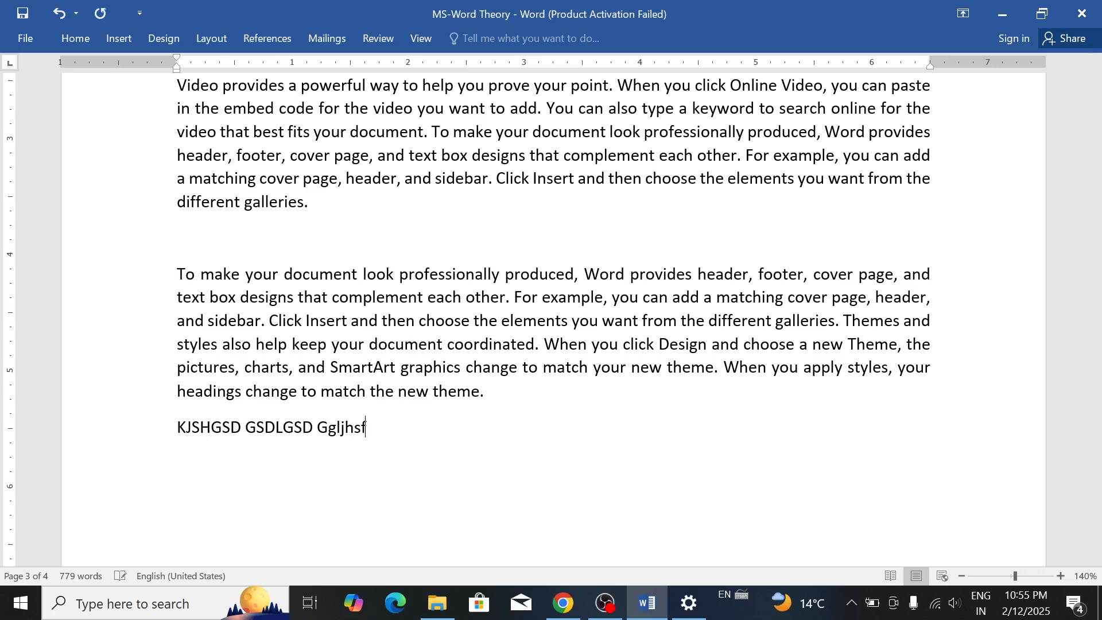
{"action": "type", "text": "g sglksdg dlgsdgsdgsdklgd gdklg"}
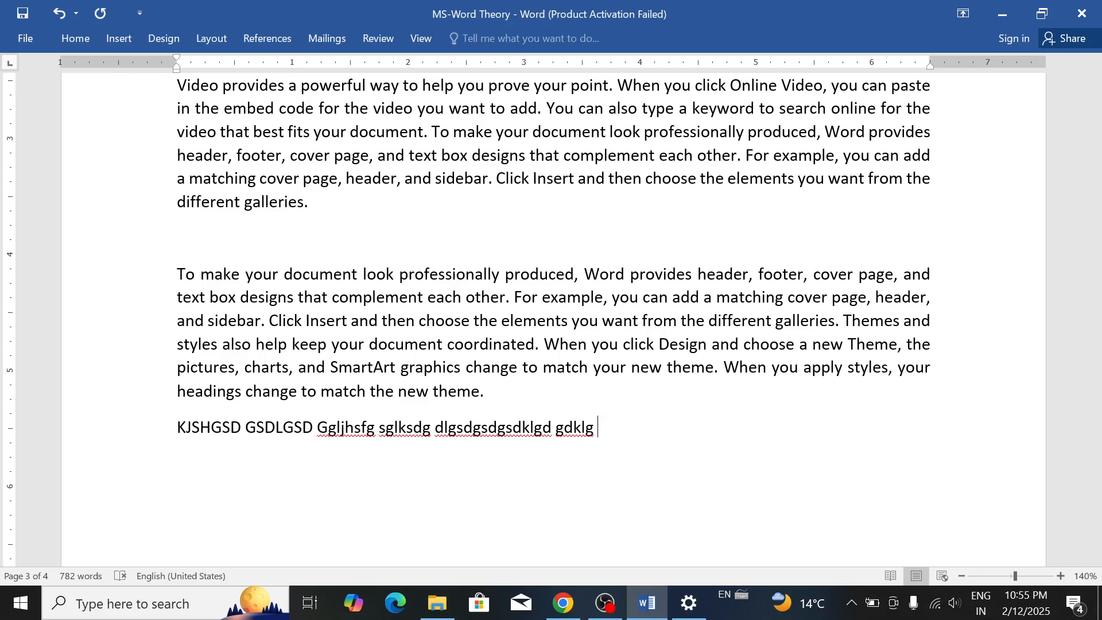
{"action": "key", "text": "ctrl+v"}
Step: Continue the line with "jlsdkhgsd gklsdg dglkjsdg dklgjsd glsdkjg sdlgkjsdgklgsdg", paste "document" again and add "hfsdfsd gsdlkgsd gkljsdg sdlgkjsd gjklsdjgsdg"
{"action": "type", "text": "jlsdkhgsd gklsdg dglkjsdg dklgj"}
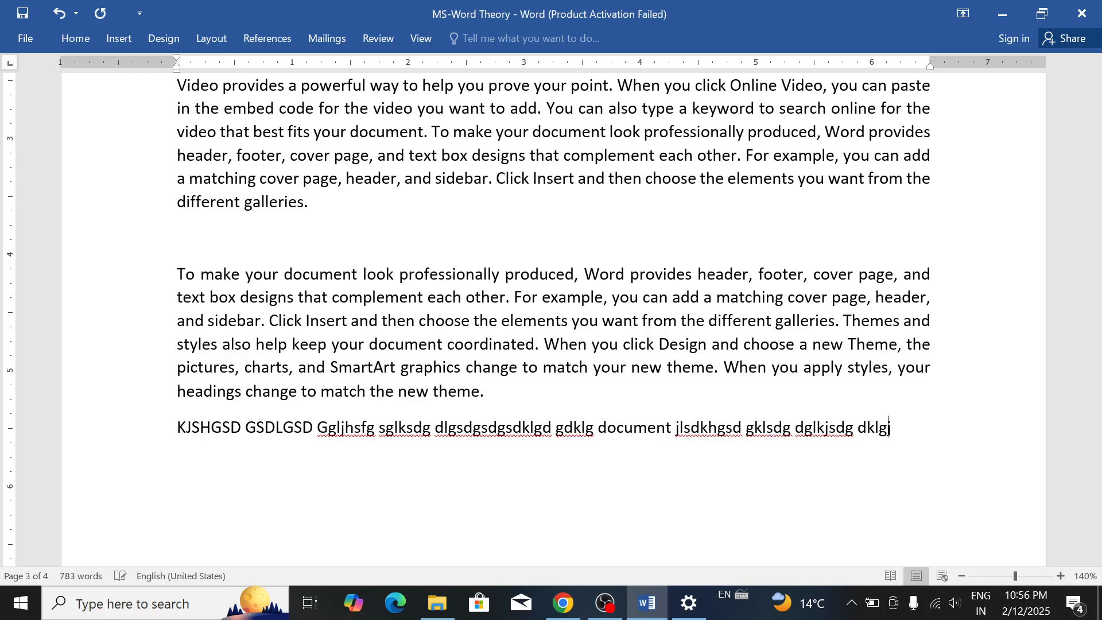
{"action": "type", "text": "sd glsdkjg sdlgkjsdgklgsdg"}
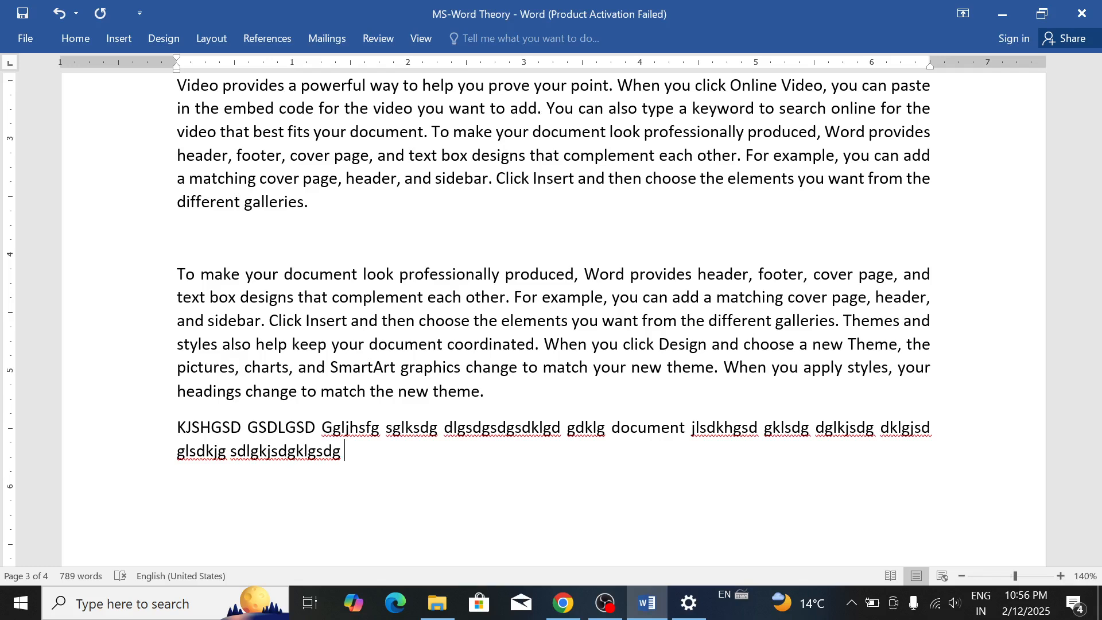
{"action": "key", "text": "ctrl+v"}
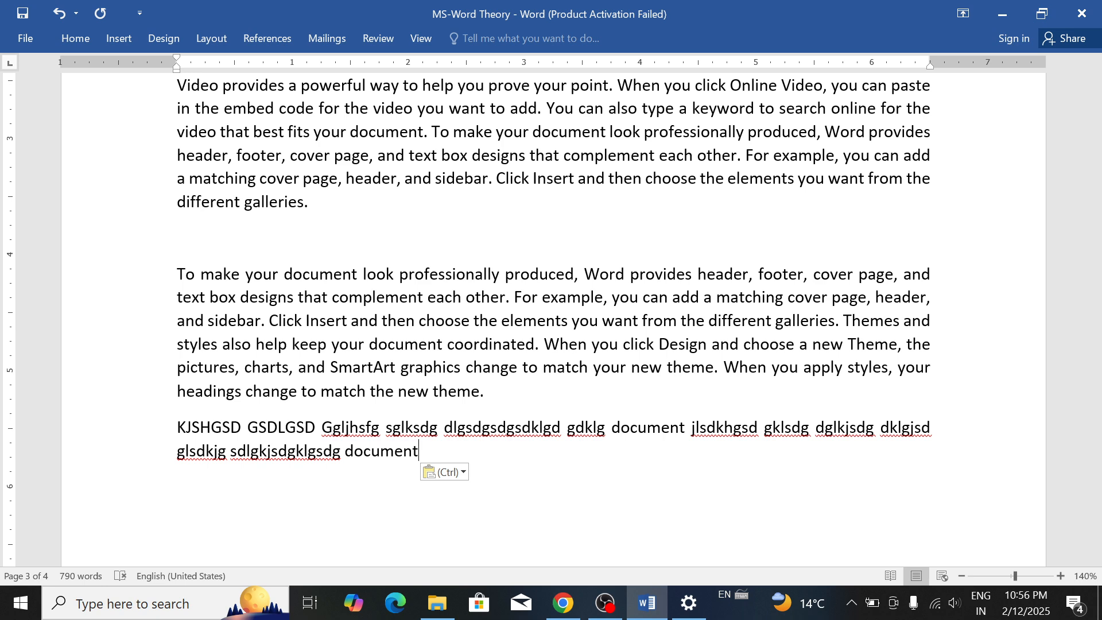
{"action": "type", "text": "hfsdfsd"}
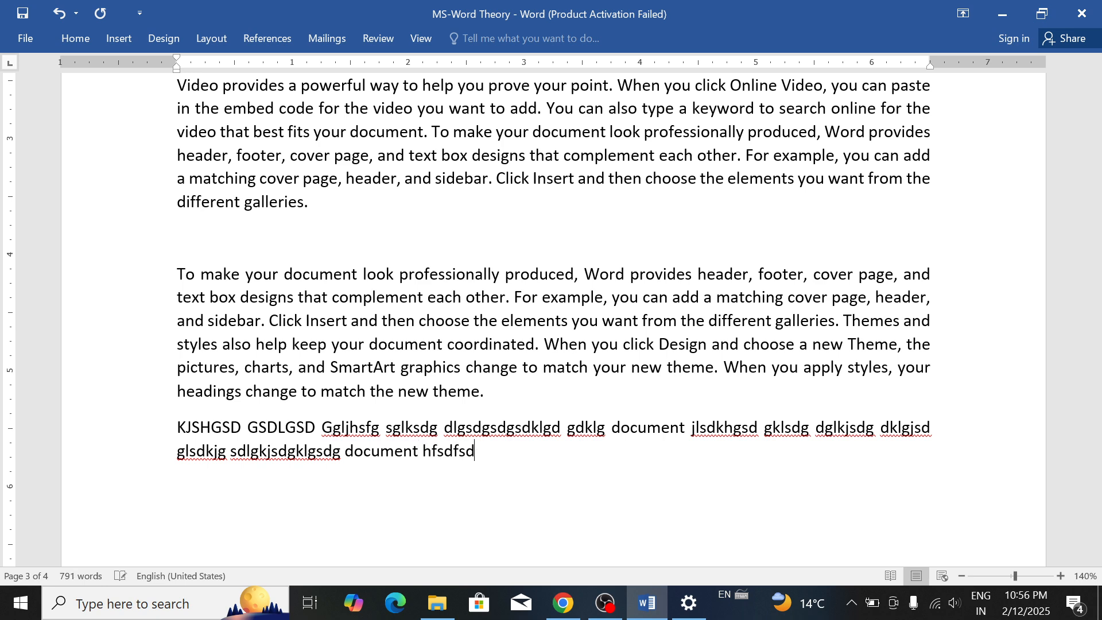
{"action": "type", "text": " gsdlkgsd gkljsdg sdlgkjsd gjklsdjgsdg"}
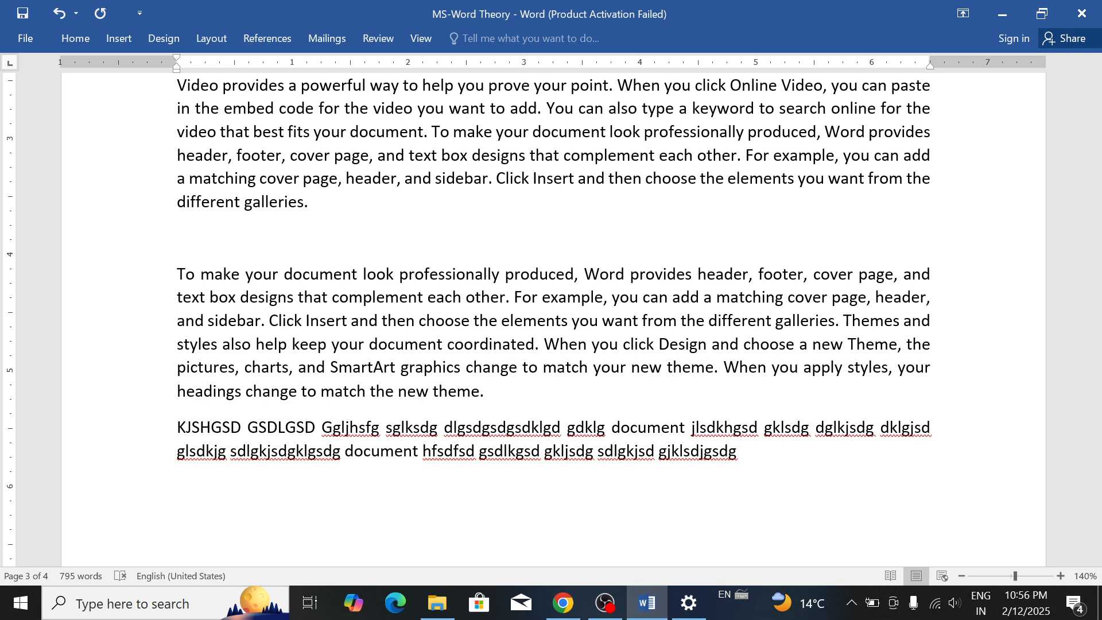
Step: Format "document coordinated" in the first paragraph of page 3 as bold, red text with a yellow highlight
{"action": "scroll", "coordinate": [539, 386], "scroll_direction": "up", "scroll_amount": 10}
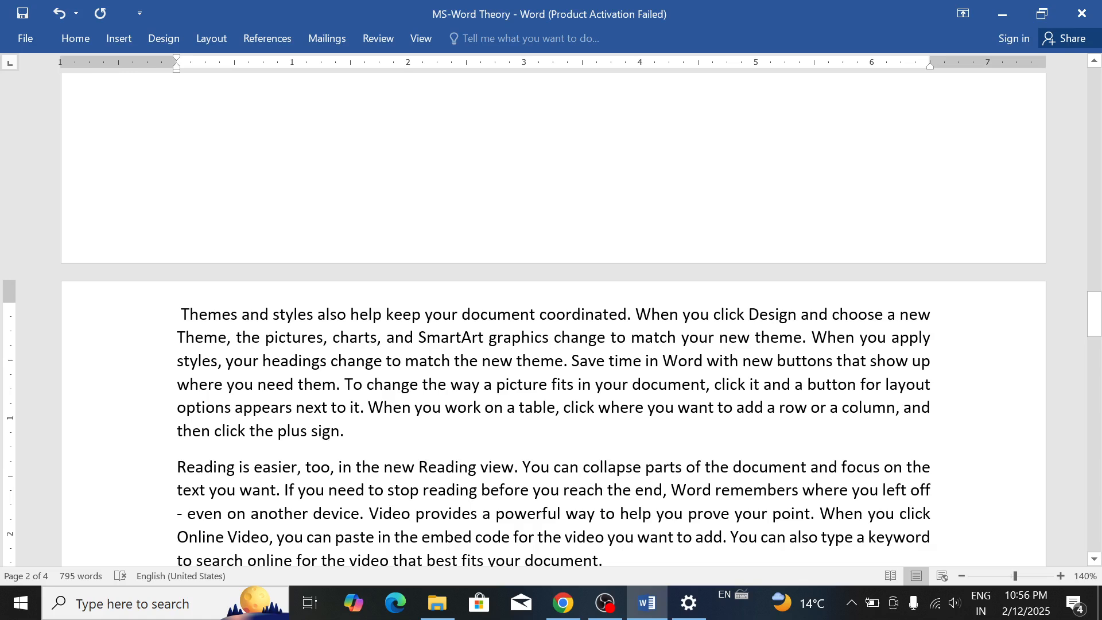
{"action": "left_click_drag", "start_coordinate": [463, 314], "coordinate": [627, 315]}
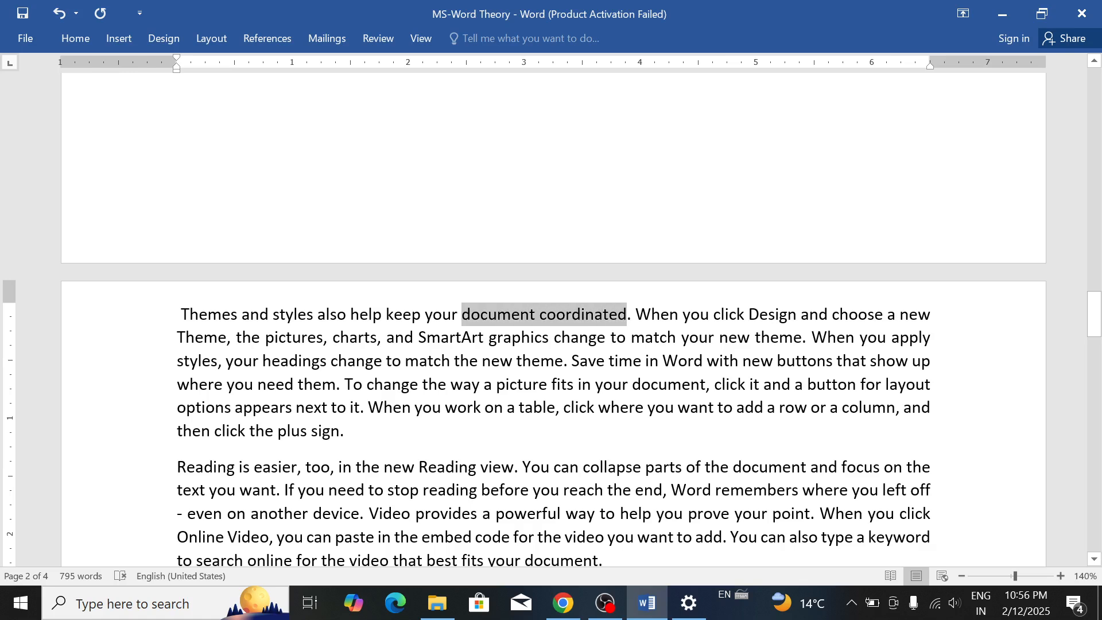
{"action": "left_click", "coordinate": [81, 40]}
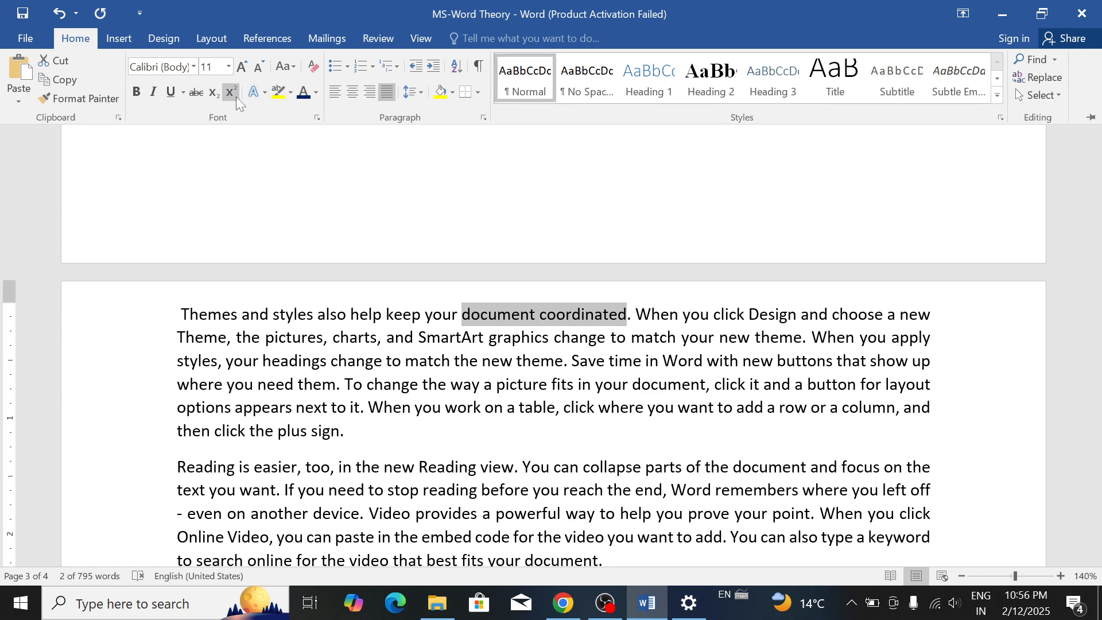
{"action": "left_click", "coordinate": [136, 92]}
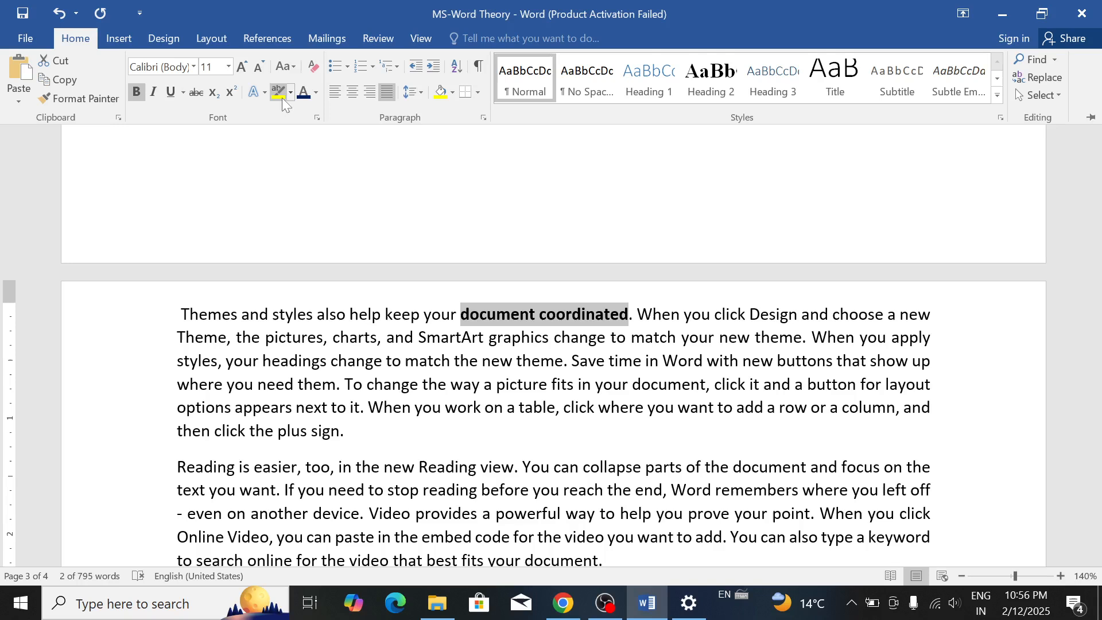
{"action": "left_click", "coordinate": [315, 92]}
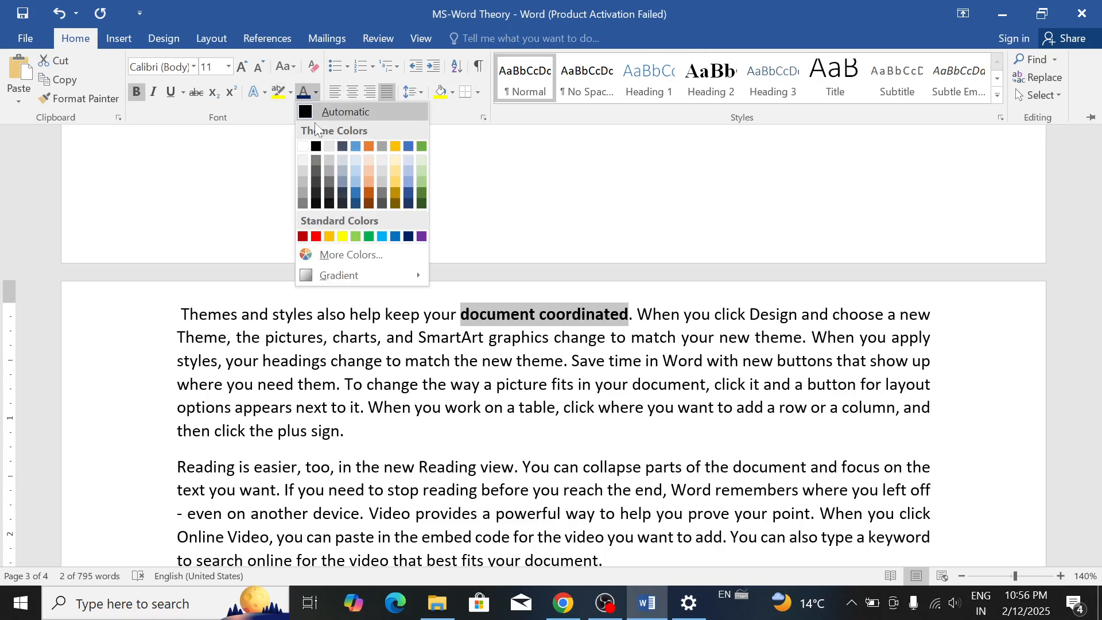
{"action": "left_click", "coordinate": [315, 236]}
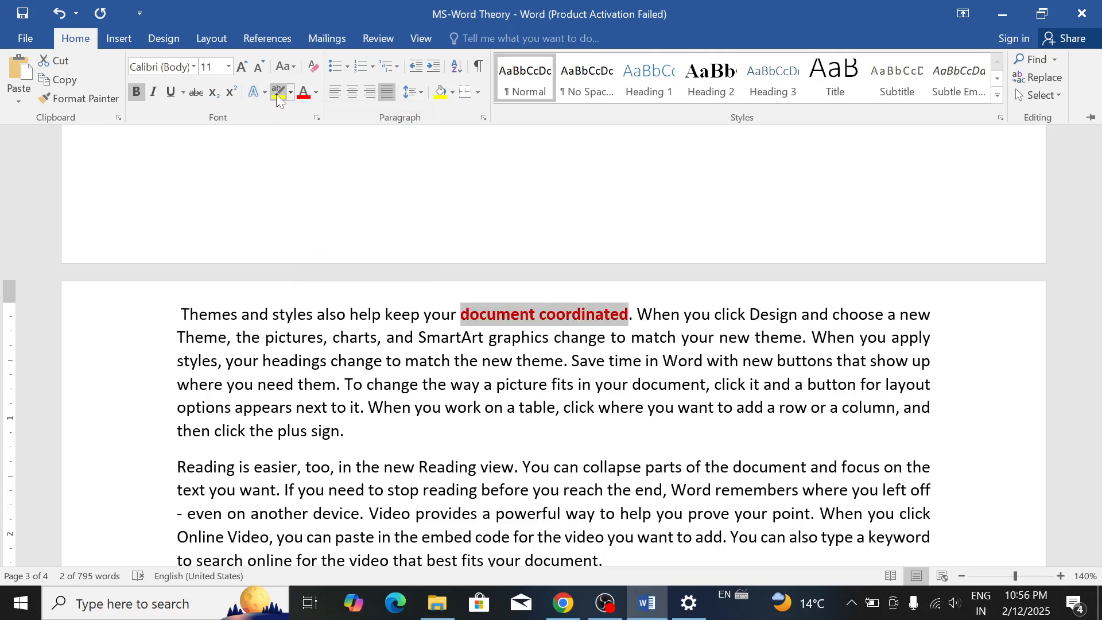
{"action": "left_click", "coordinate": [278, 97]}
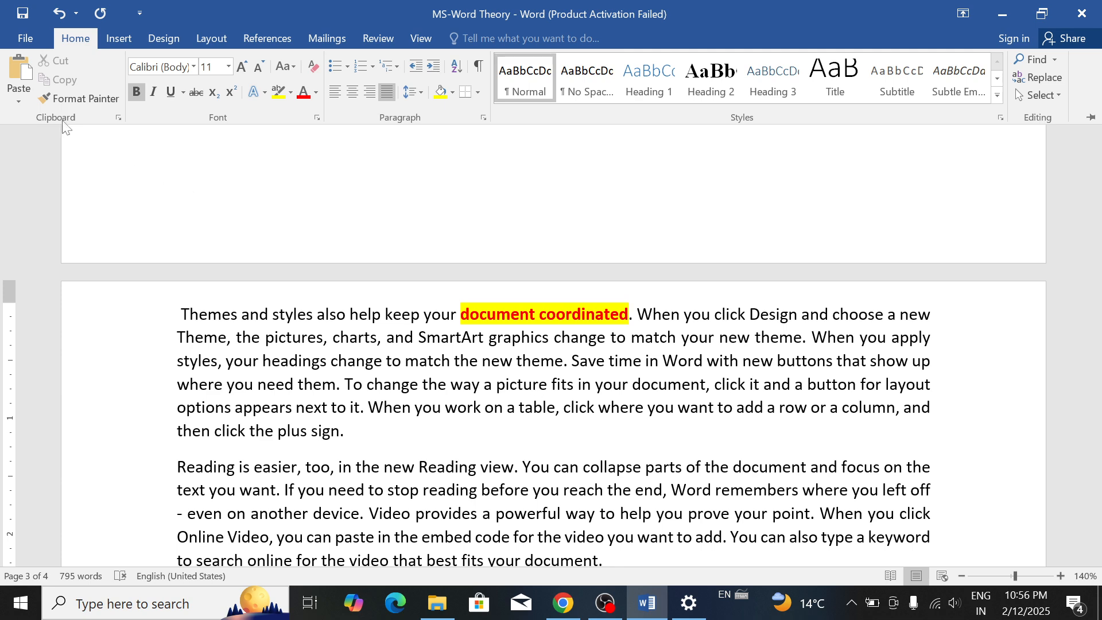
Step: Copy the formatting of "document coordinated" in the first paragraph of page 3 with Format Painter, kept active for repeated use
{"action": "left_click", "coordinate": [73, 101]}
{"action": "key", "text": "ctrl+F1"}
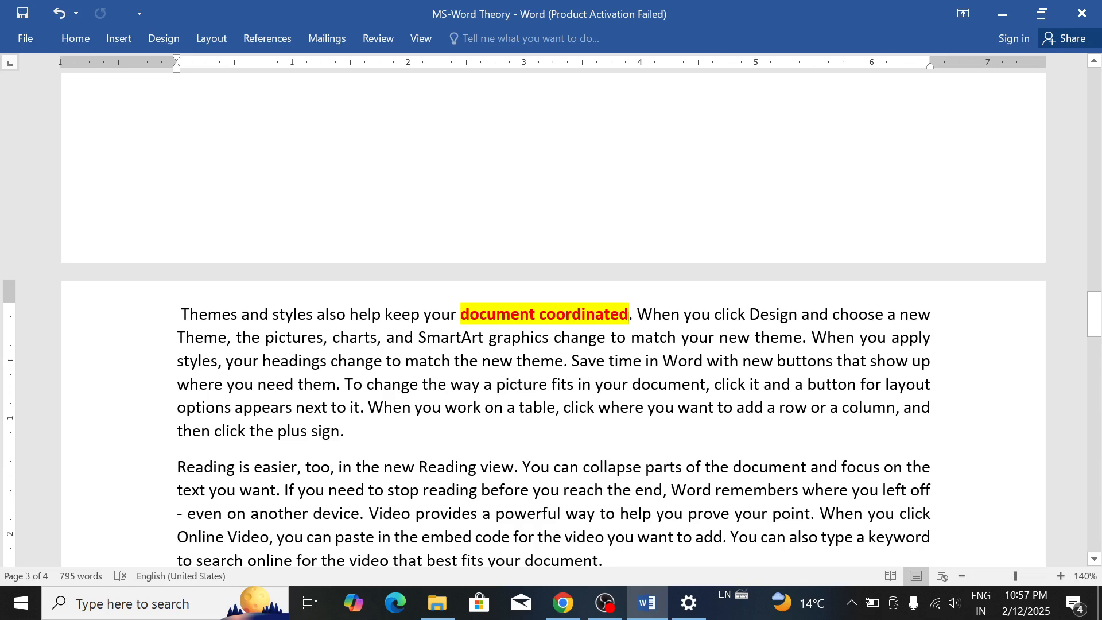
{"action": "left_click_drag", "start_coordinate": [461, 314], "coordinate": [629, 314]}
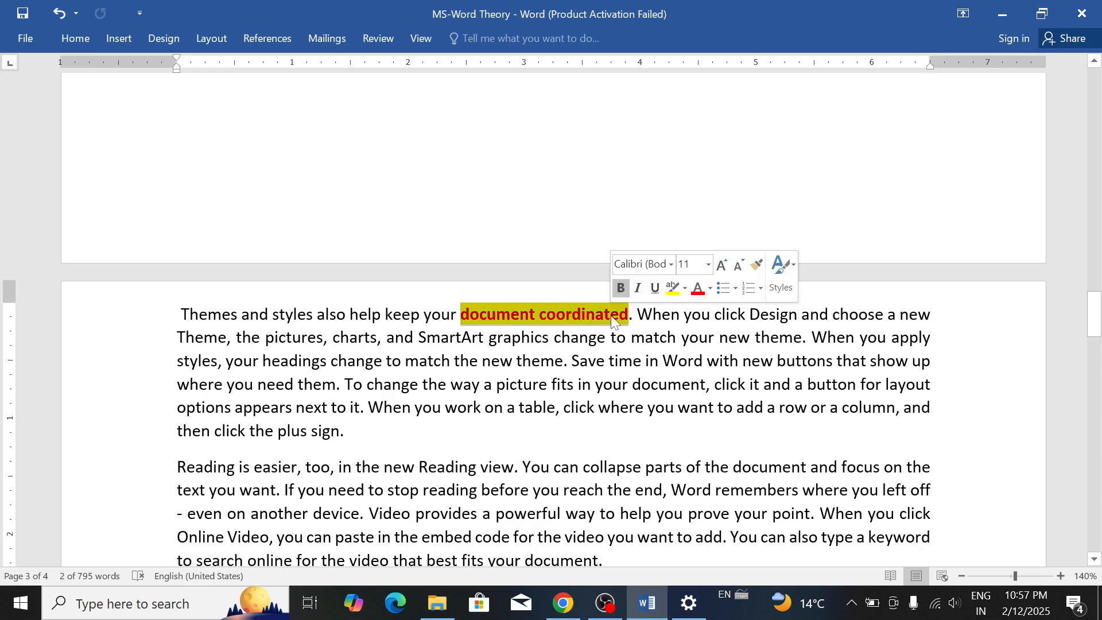
{"action": "left_click", "coordinate": [72, 38]}
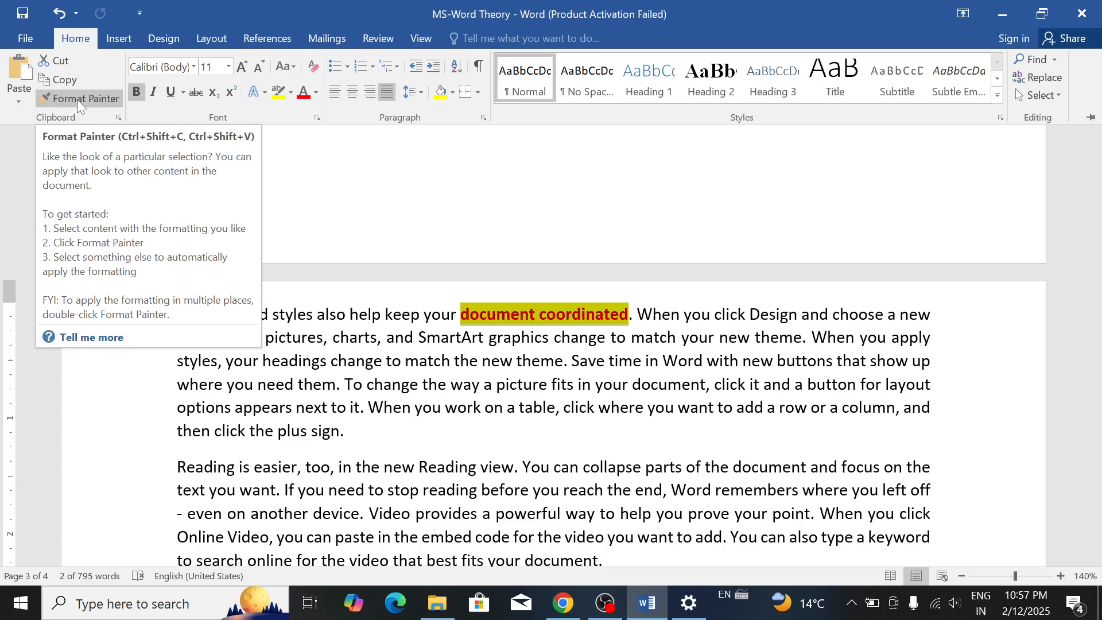
{"action": "left_click", "coordinate": [77, 99]}
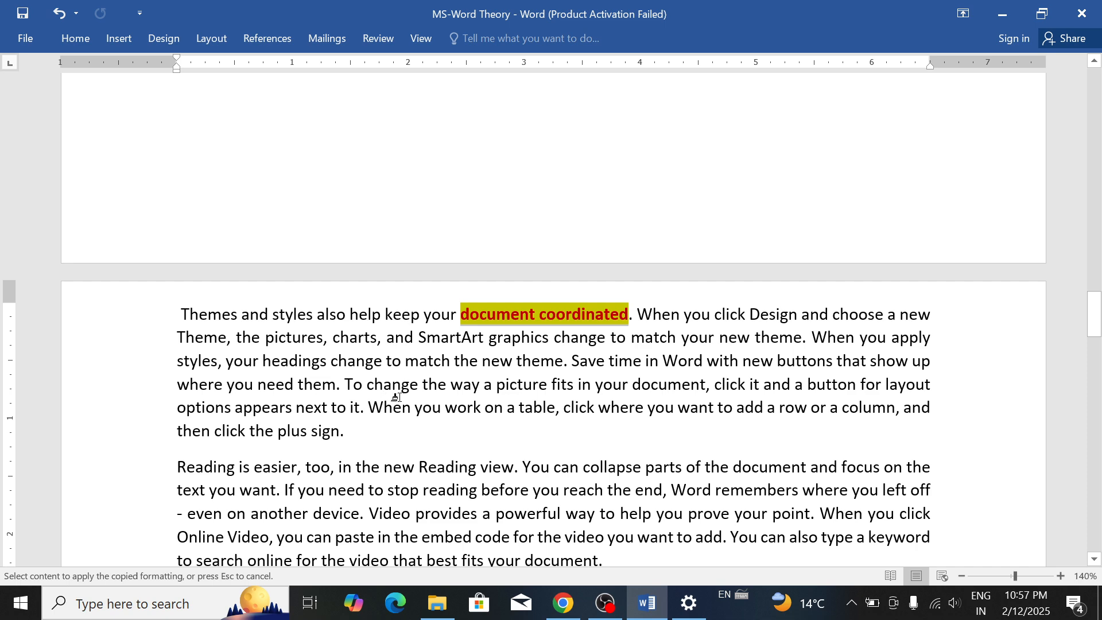
Step: Apply the copied formatting to "click" after "work on a table" in the first paragraph, and to "reading" and "prove" in the second paragraph
{"action": "left_click", "coordinate": [577, 405]}
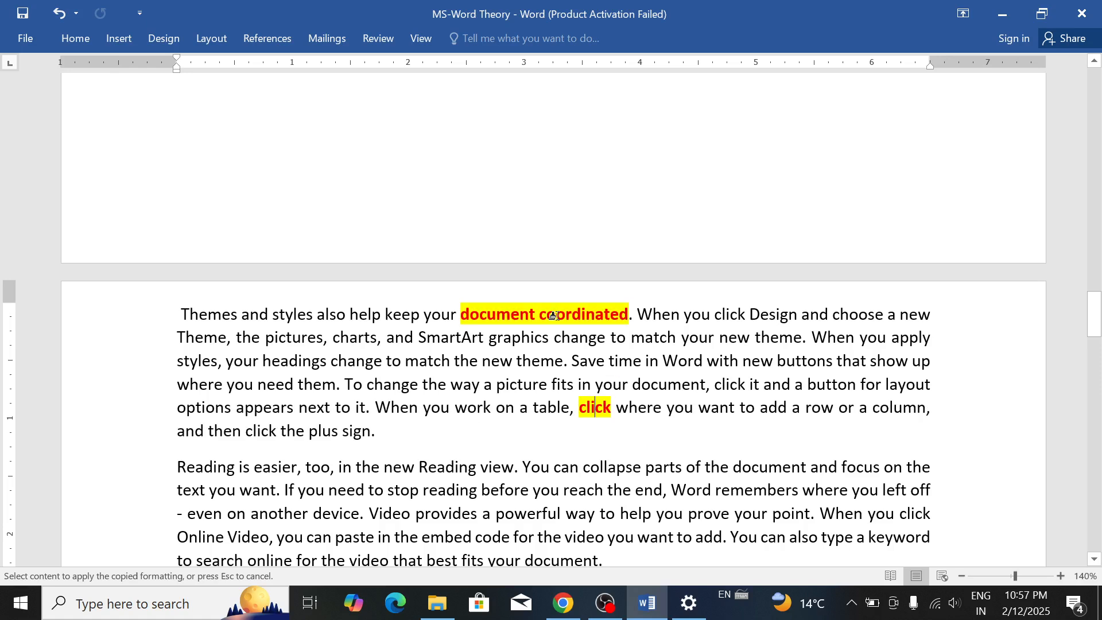
{"action": "left_click", "coordinate": [444, 489]}
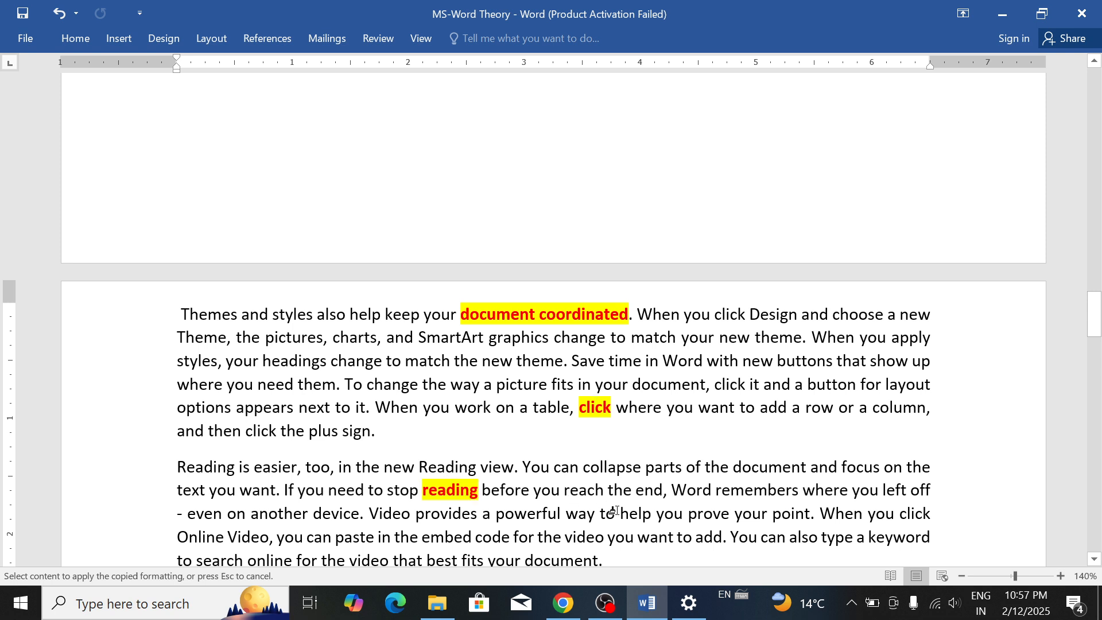
{"action": "left_click", "coordinate": [708, 512]}
Step: Apply the copied formatting to "point" and "document" (in "To make your document") in the third paragraph, and to "produced" in the fourth
{"action": "scroll", "coordinate": [706, 512], "scroll_direction": "down", "scroll_amount": 2}
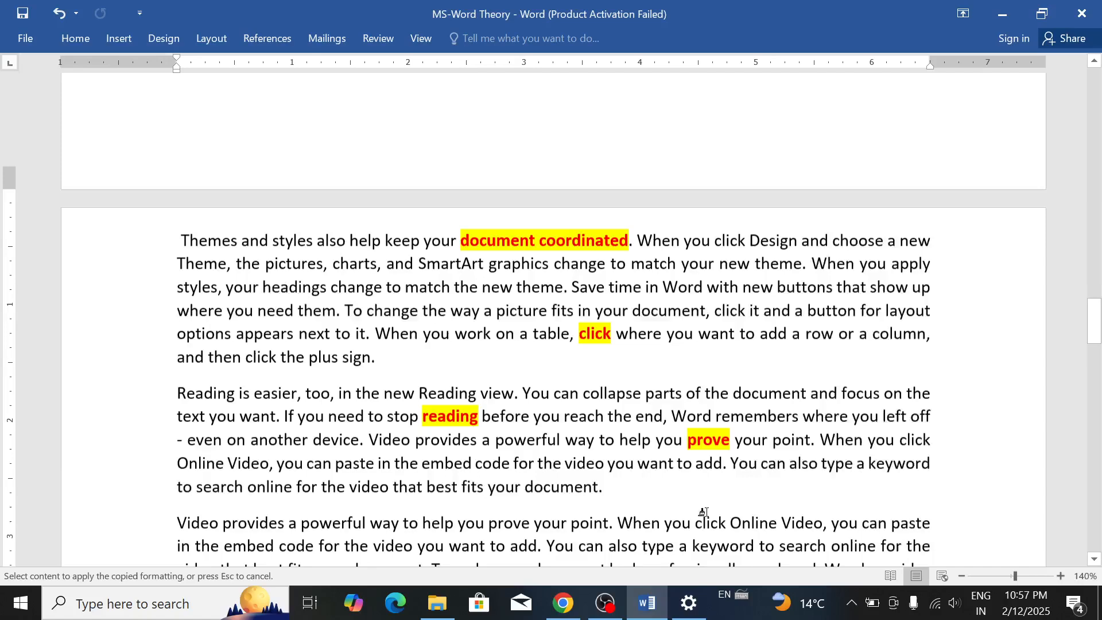
{"action": "left_click", "coordinate": [594, 484]}
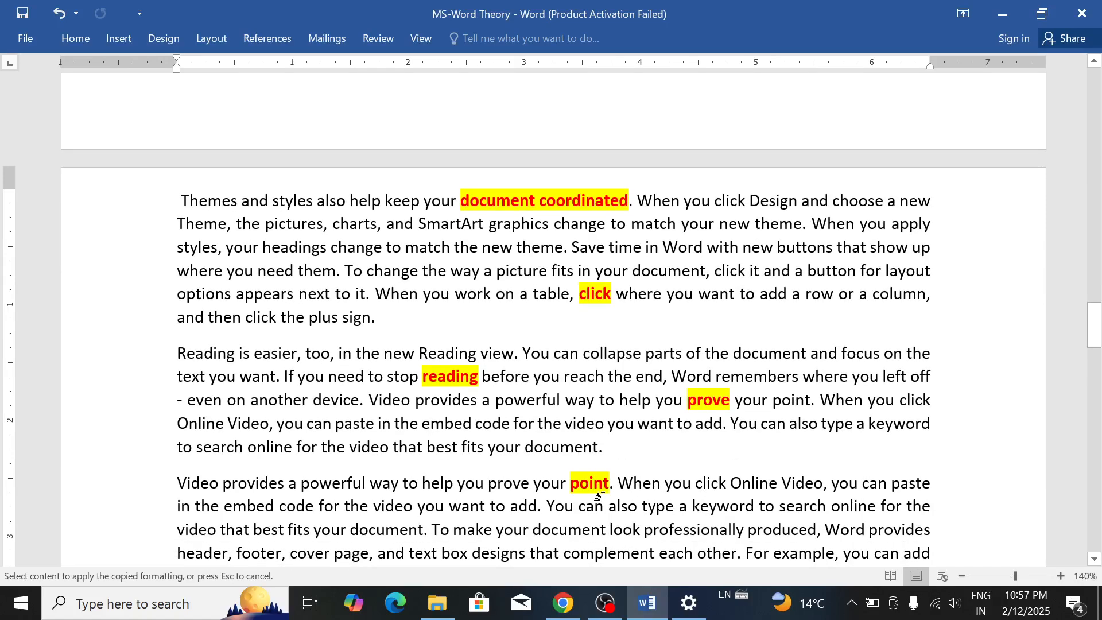
{"action": "scroll", "coordinate": [599, 493], "scroll_direction": "down", "scroll_amount": 2}
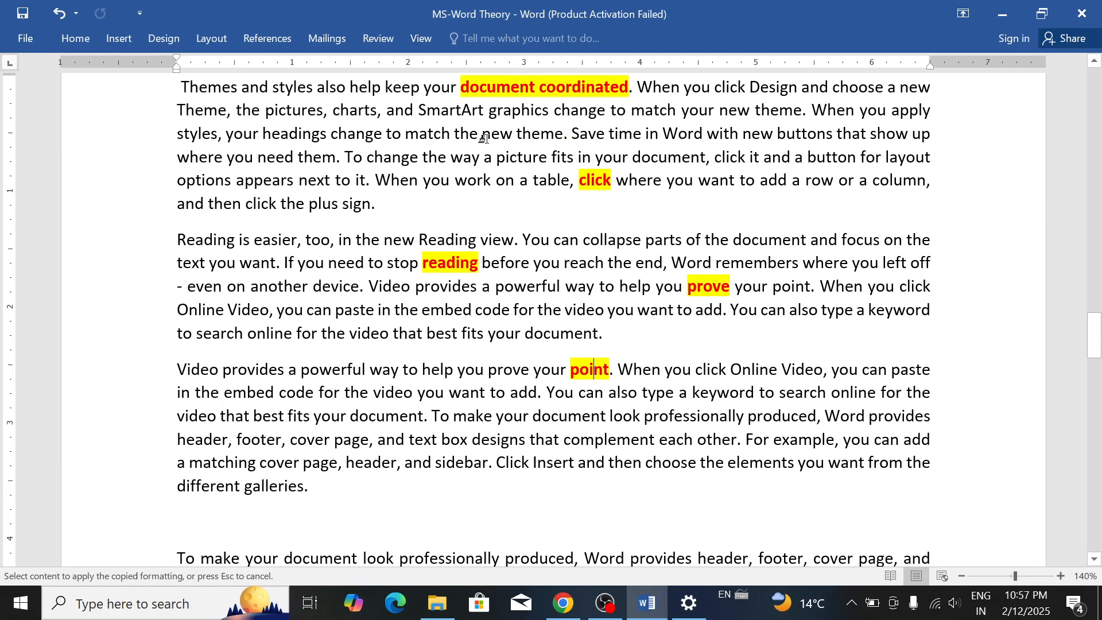
{"action": "left_click", "coordinate": [549, 415]}
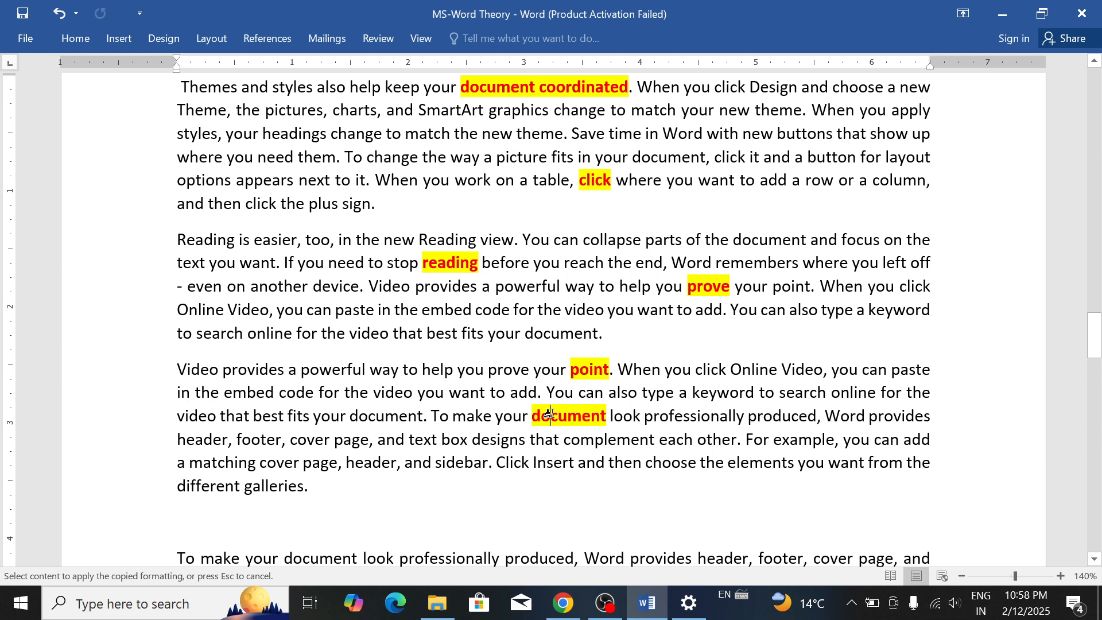
{"action": "scroll", "coordinate": [549, 414], "scroll_direction": "down", "scroll_amount": 5}
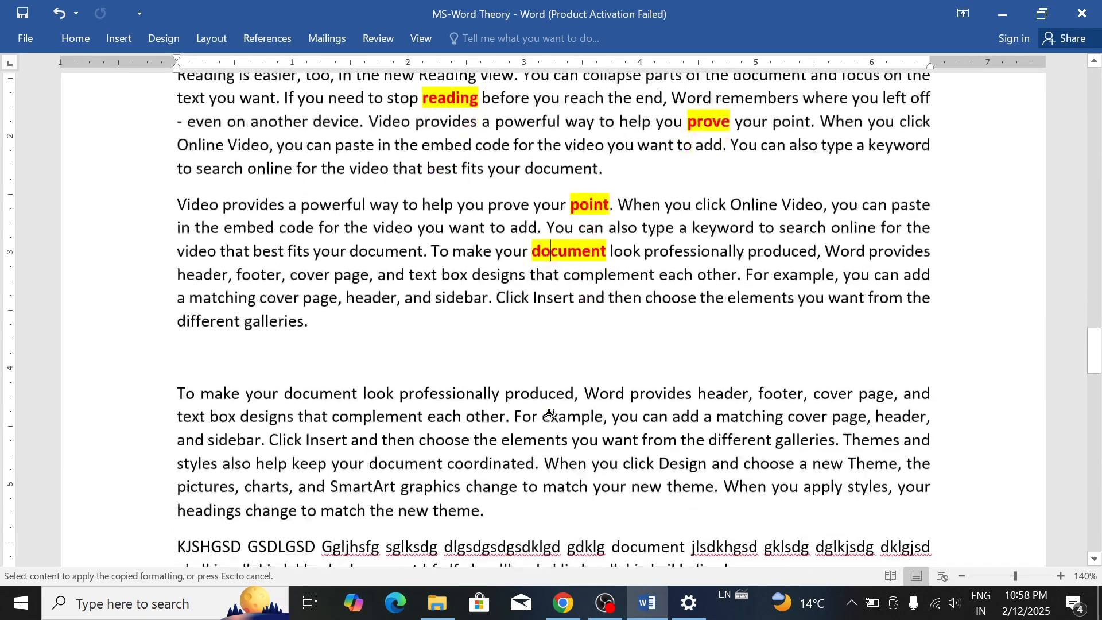
{"action": "left_click", "coordinate": [540, 386]}
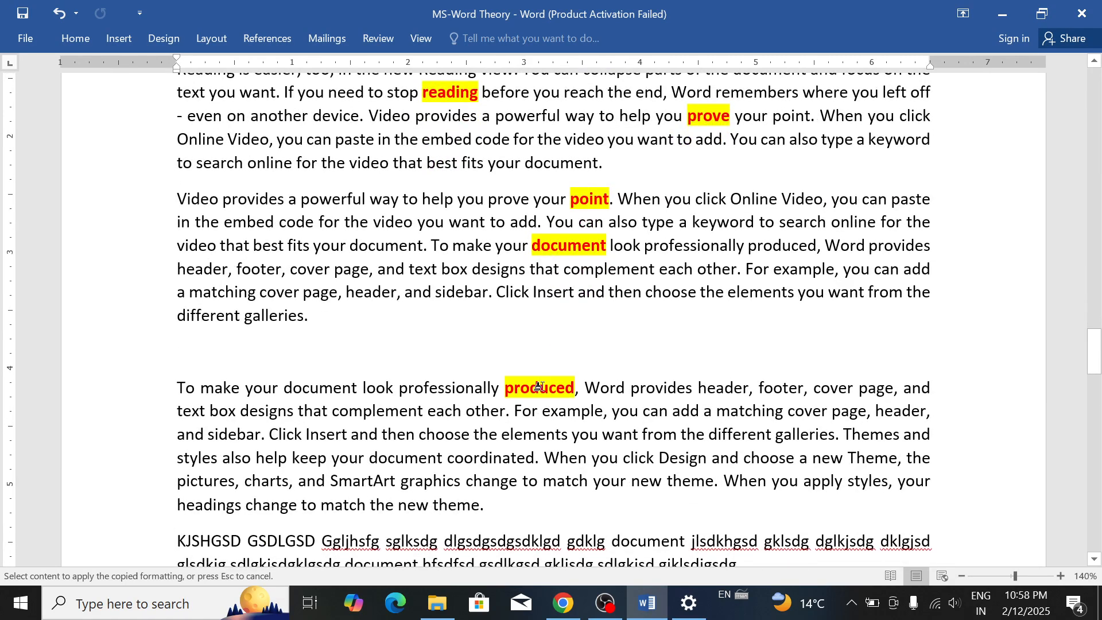